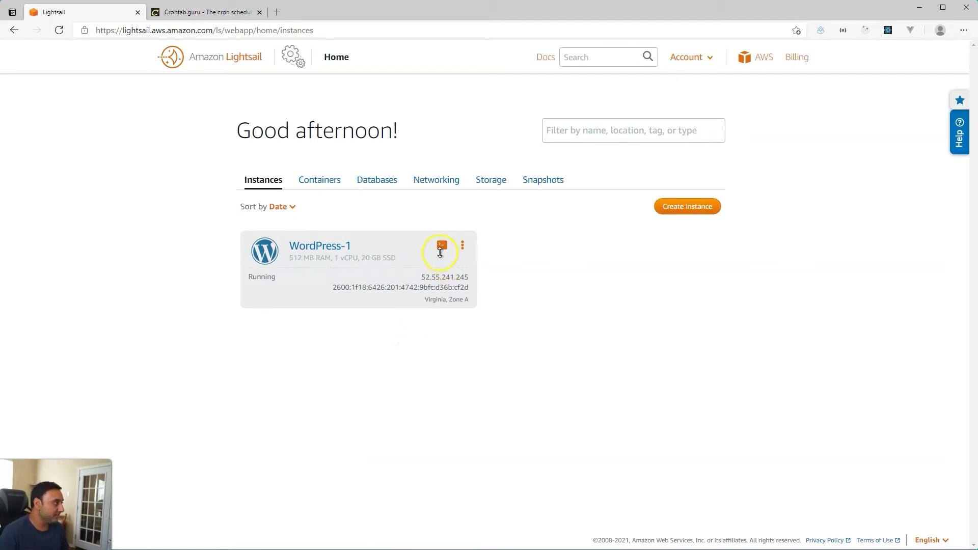
Start an SSH session to the WordPress-1 instance and move the terminal window to the right.
left_click(442, 246)
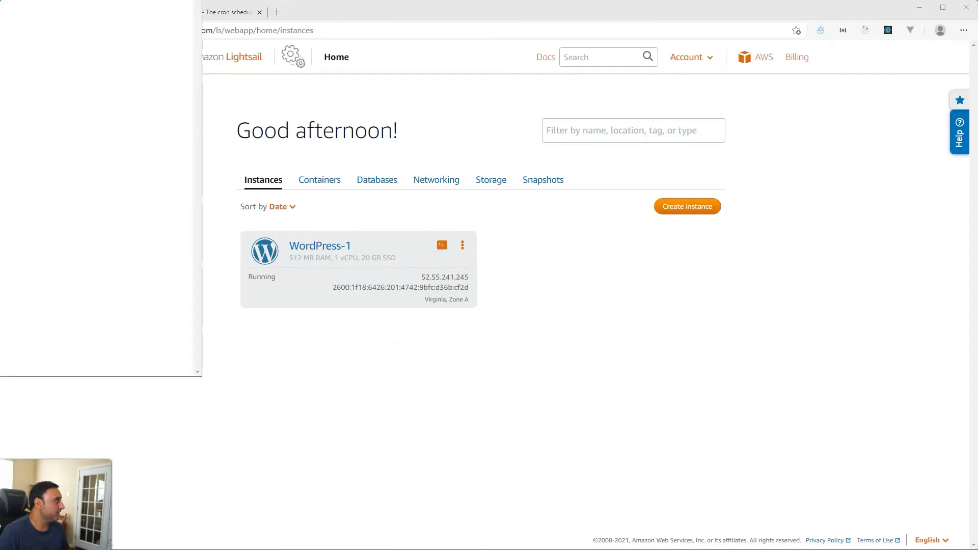
left_click(624, 96)
left_click_drag(624, 96, 727, 74)
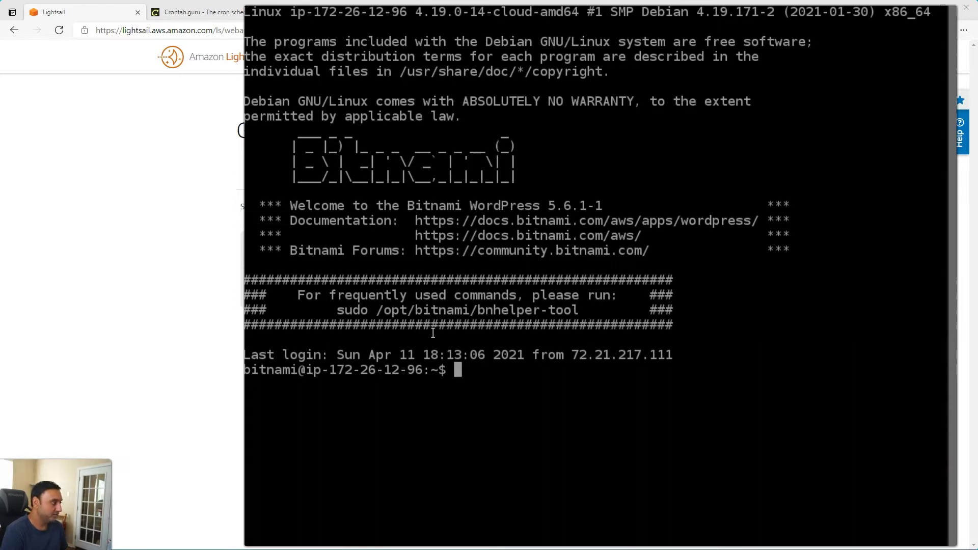
Open apps/wordpress/htdocs/wp-config.php in vi, using Tab completion for the folder names.
type("vi /")
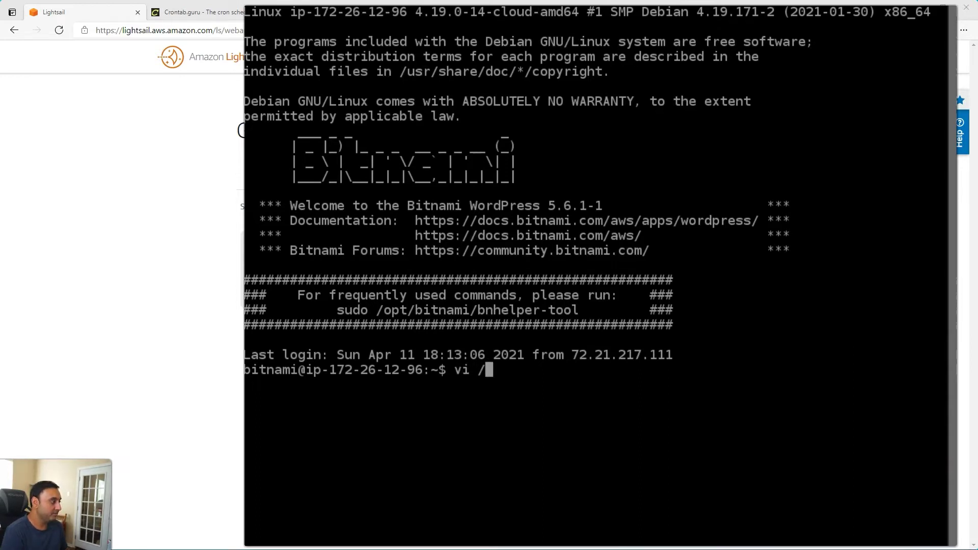
key("BackSpace")
type("ap")
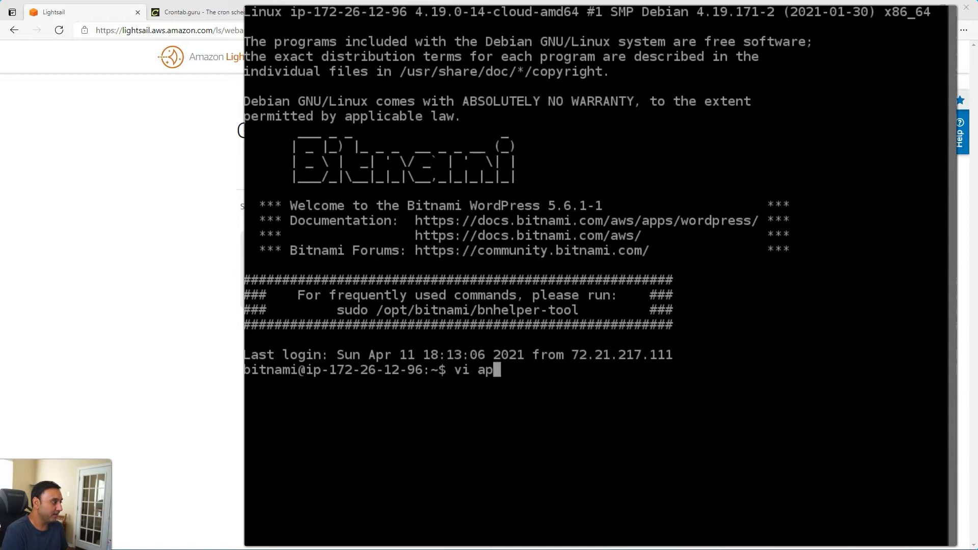
type("ps/wor")
key("Tab")
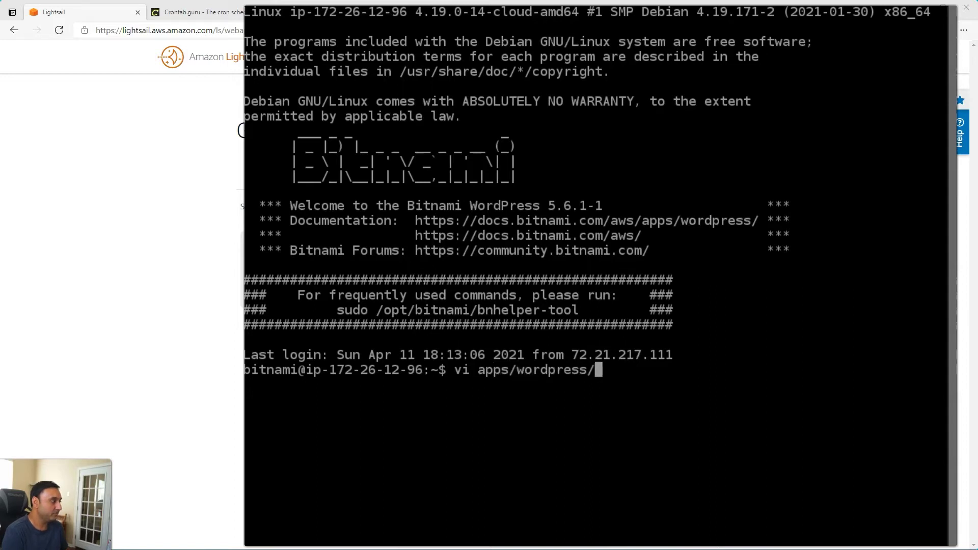
type("ht")
key("Tab")
type("wp-")
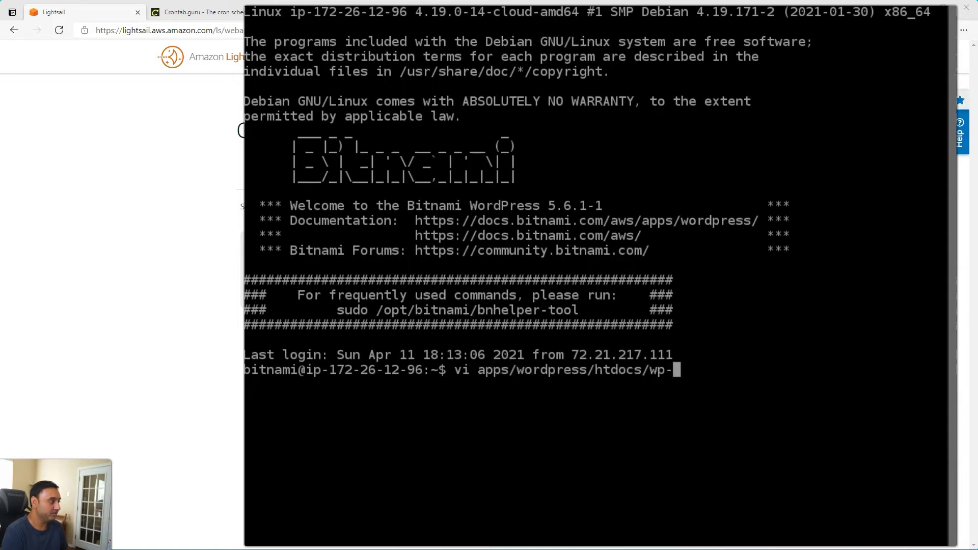
type("config.php")
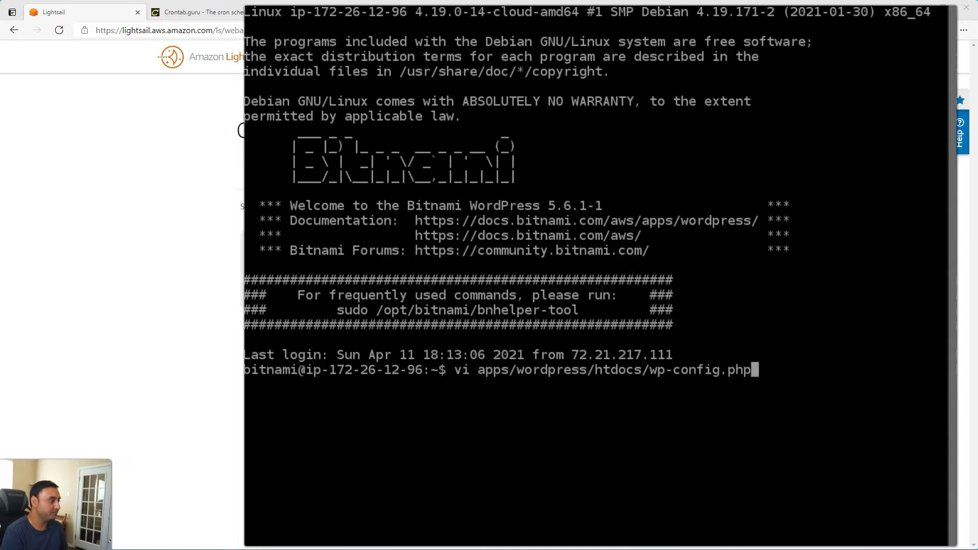
key("Return")
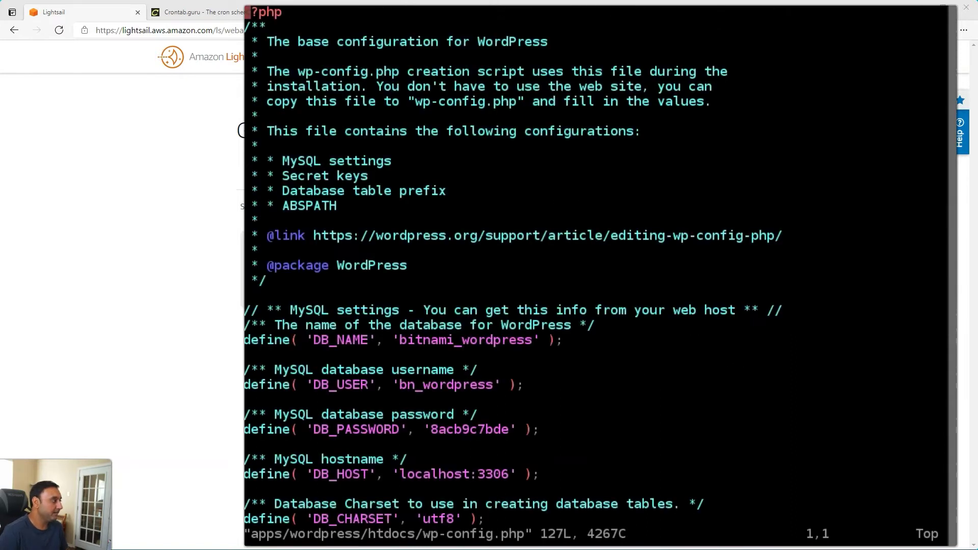
Insert define('DISABLE_WP_CRON',true); on the empty line below WP_DEBUG, then save and quit with :wq.
key("Down")
key("Down")
key("Down")
key("Down")
key("Down")
key("Down")
key("Down")
key("Down")
key("Down")
key("Down")
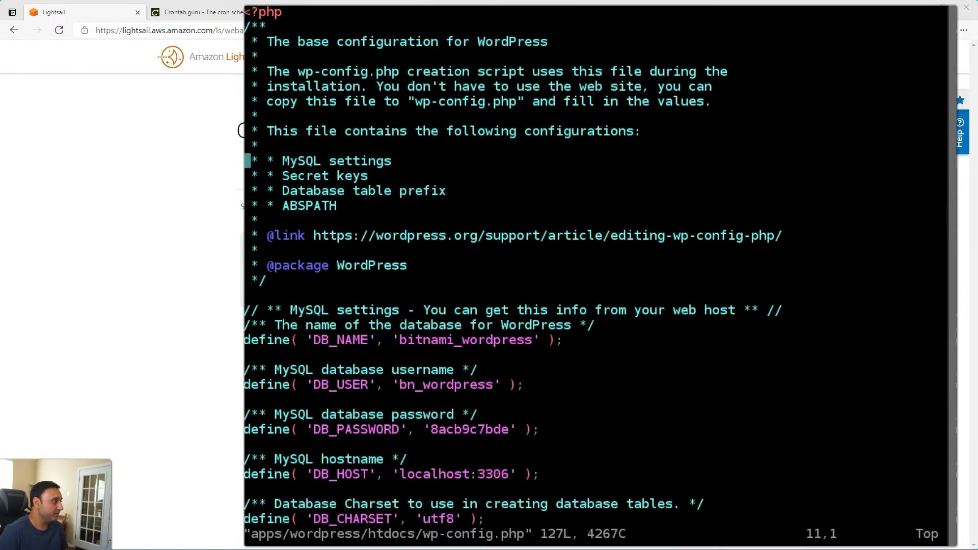
key("Down")
key("Down")
key("Down")
key("Down")
key("Down")
key("Down")
key("Down")
key("Down")
key("Down")
key("Down")
key("Down")
key("Down")
key("Down")
key("Down")
key("Down")
key("Down")
key("Down")
key("Down")
key("Down")
key("Down")
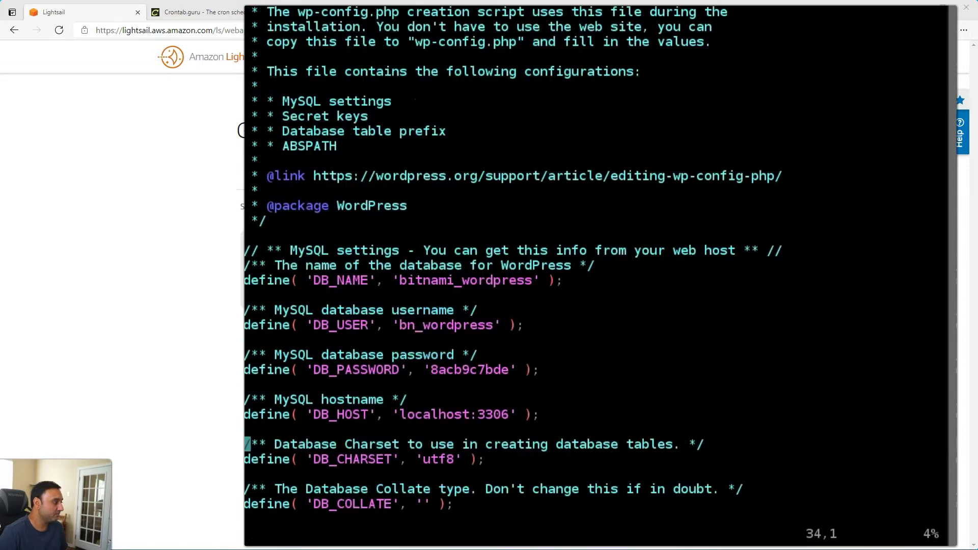
key("Down")
key("Down")
key("Down")
key("Down")
key("Down")
key("Down")
key("Down")
key("Down")
key("Down")
key("Down")
key("Down")
key("Down")
key("Down")
key("Down")
key("Down")
key("Down")
key("Down")
key("Down")
key("Down")
key("Down")
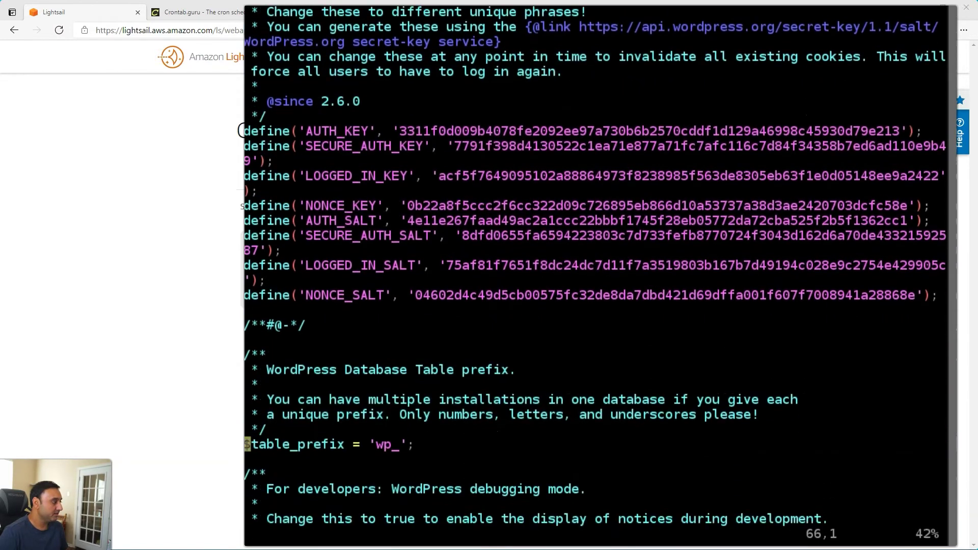
key("Down")
key("Down")
key("Down")
key("Down")
key("Down")
key("Down")
key("Down")
key("Down")
key("Down")
key("Down")
key("Down")
key("Down")
key("Down")
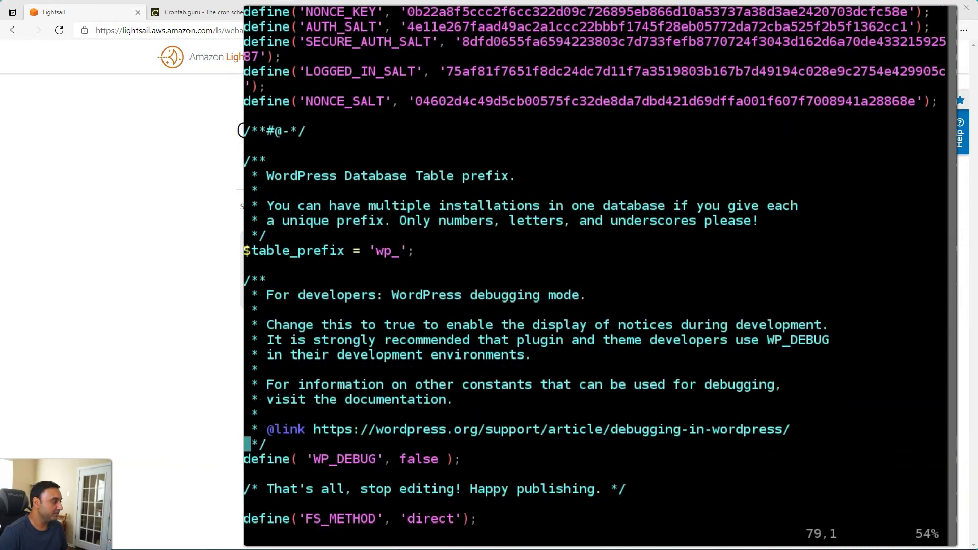
key("Down")
key("Down")
key("Down")
key("Down")
key("Down")
key("Down")
key("Down")
key("Down")
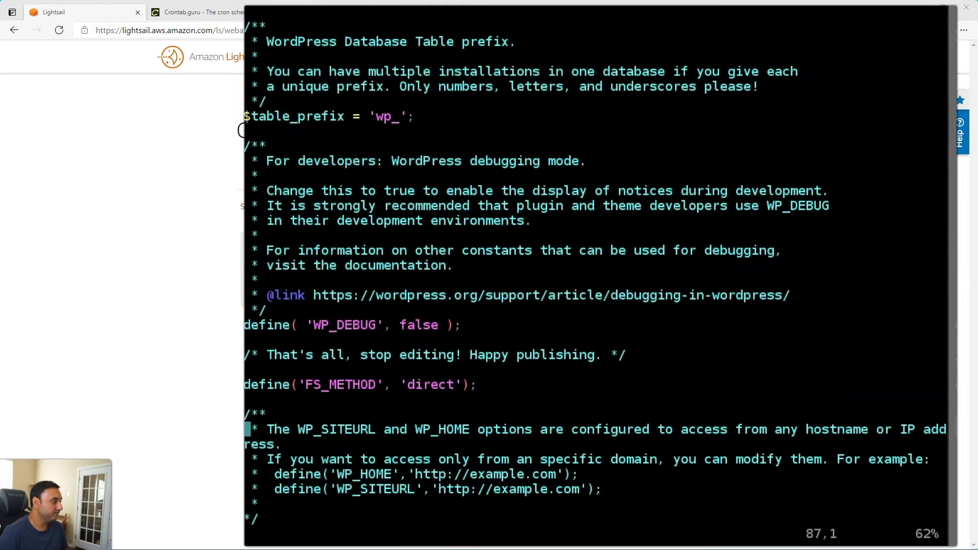
key("Up")
key("Up")
key("Up")
key("Up")
key("Up")
key("Up")
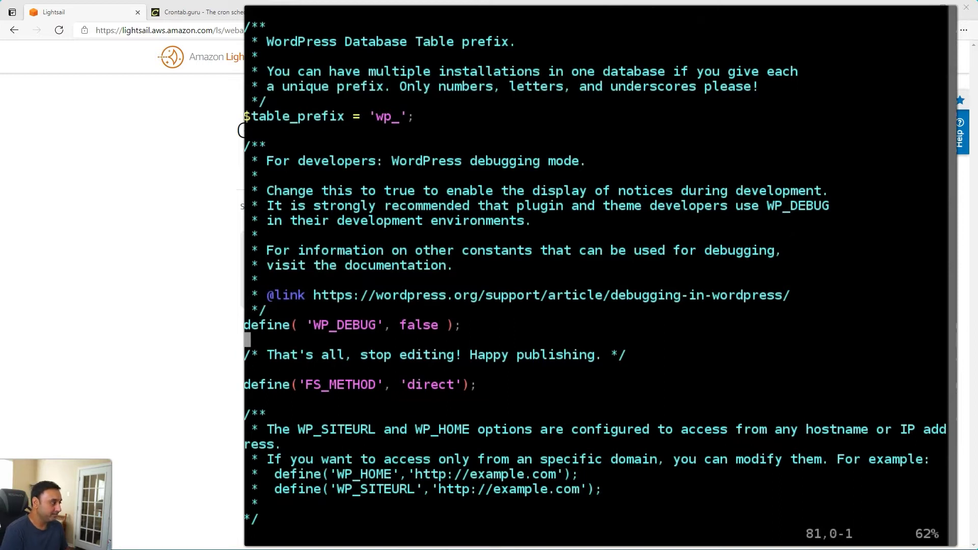
key("i")
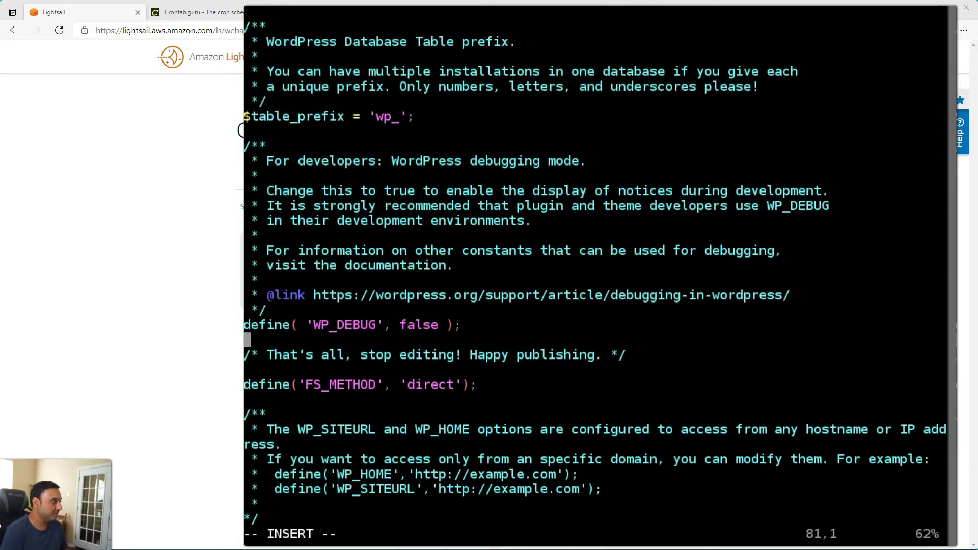
type("define(")
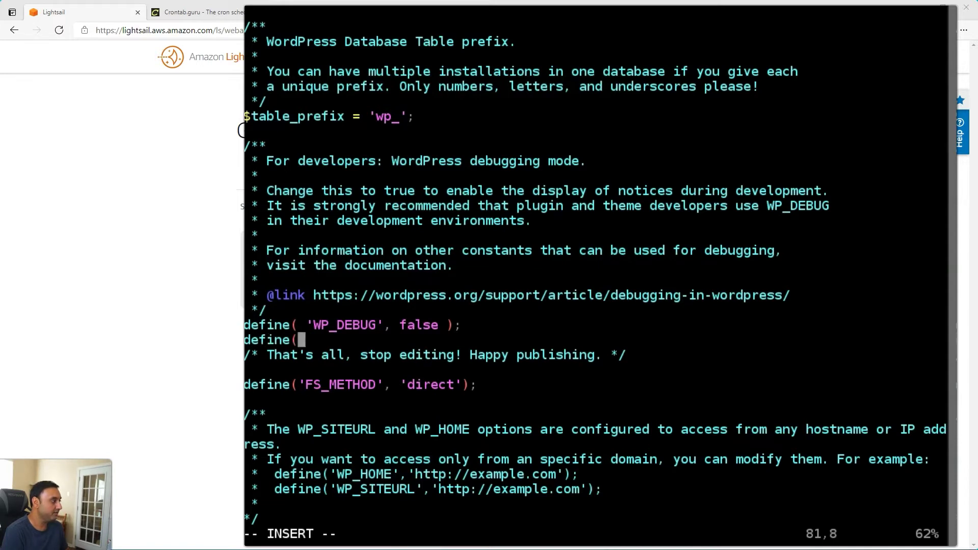
type("'DISABLE")
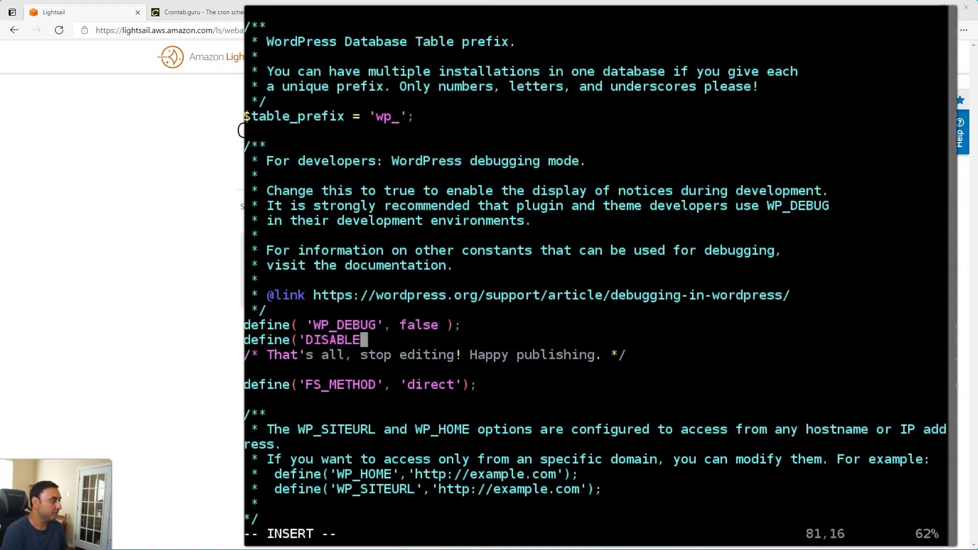
type("_WP_C")
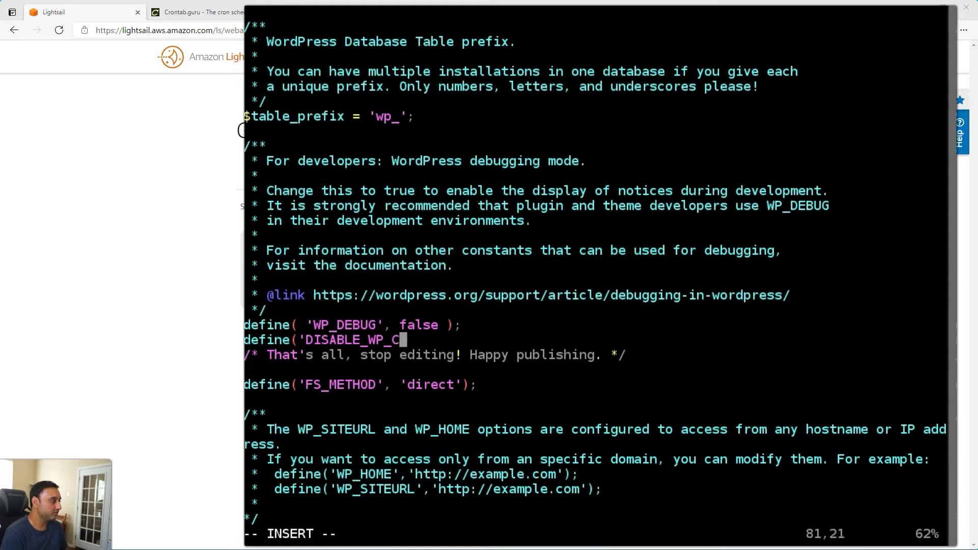
type("RON',")
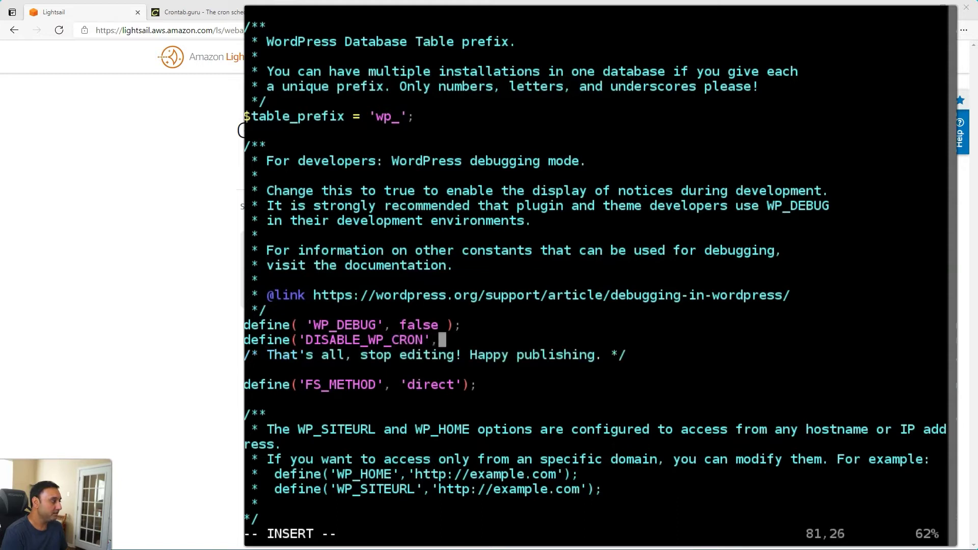
type("true")
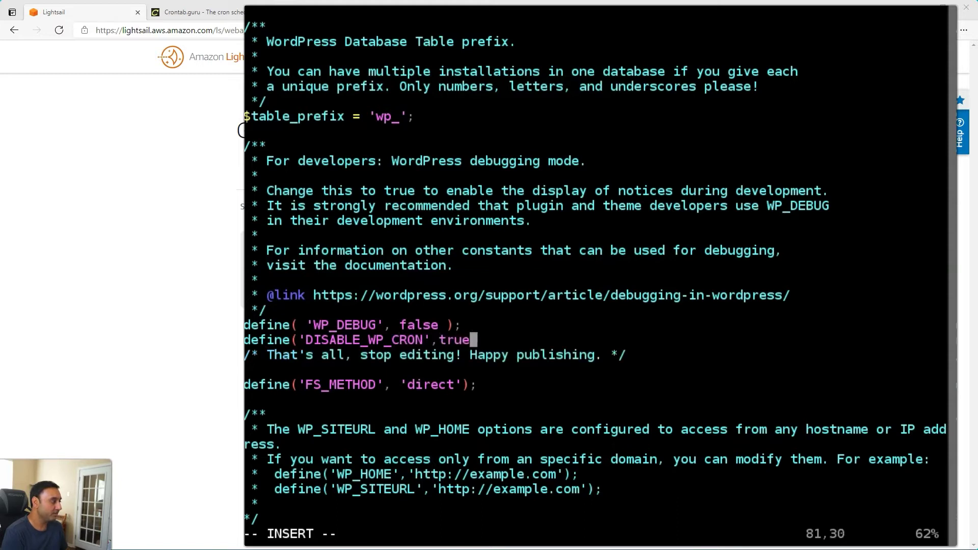
type(");")
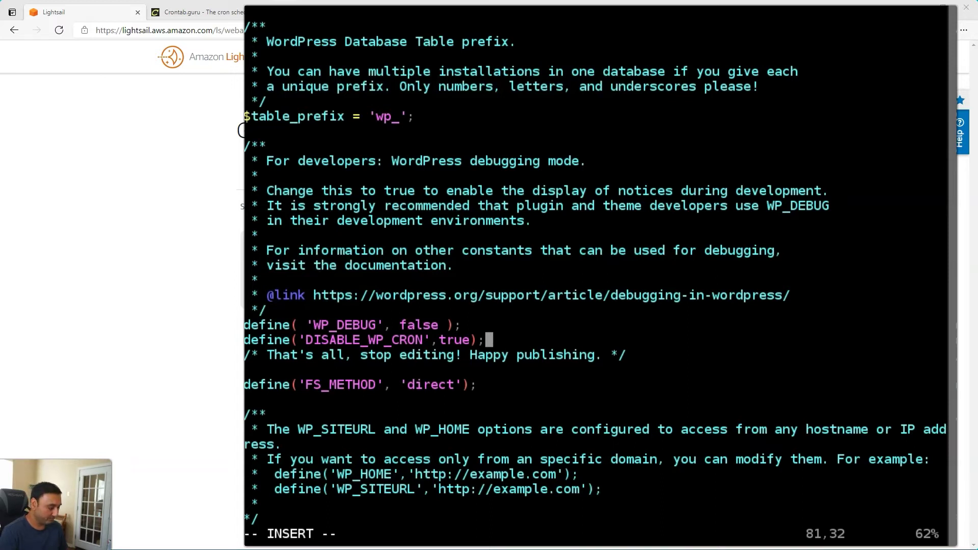
key("Escape")
type(":wq")
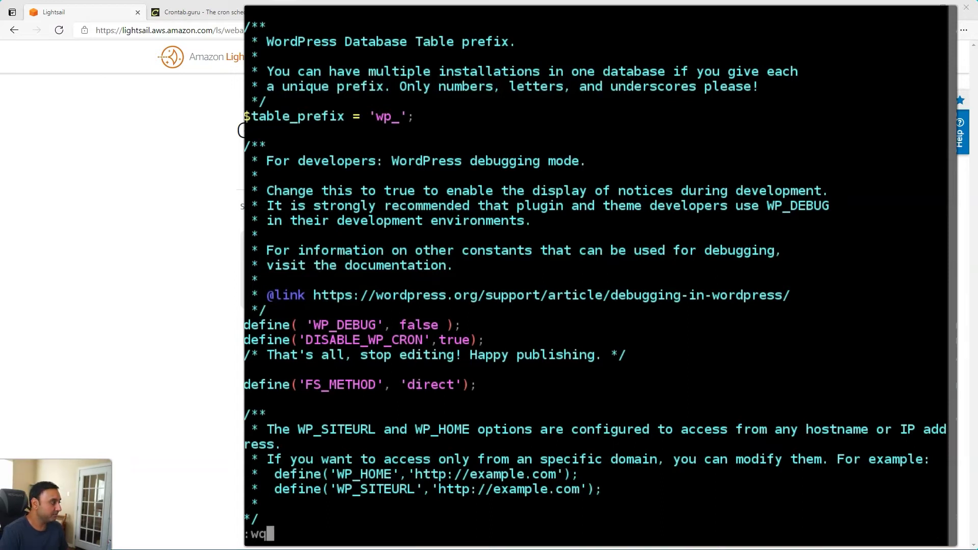
key("Return")
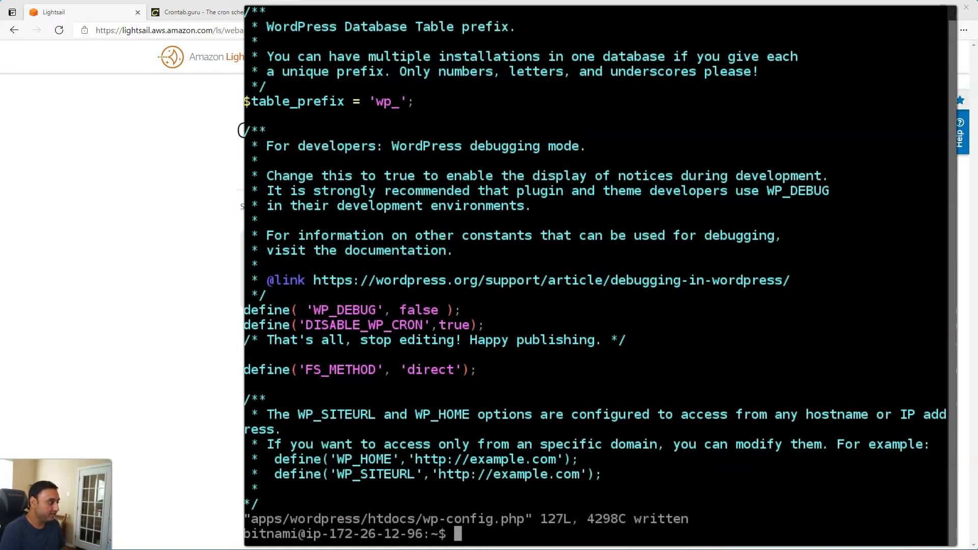
Run crontab -e and move to the empty line below the '# m h dom mon dow command' header.
type("cronta")
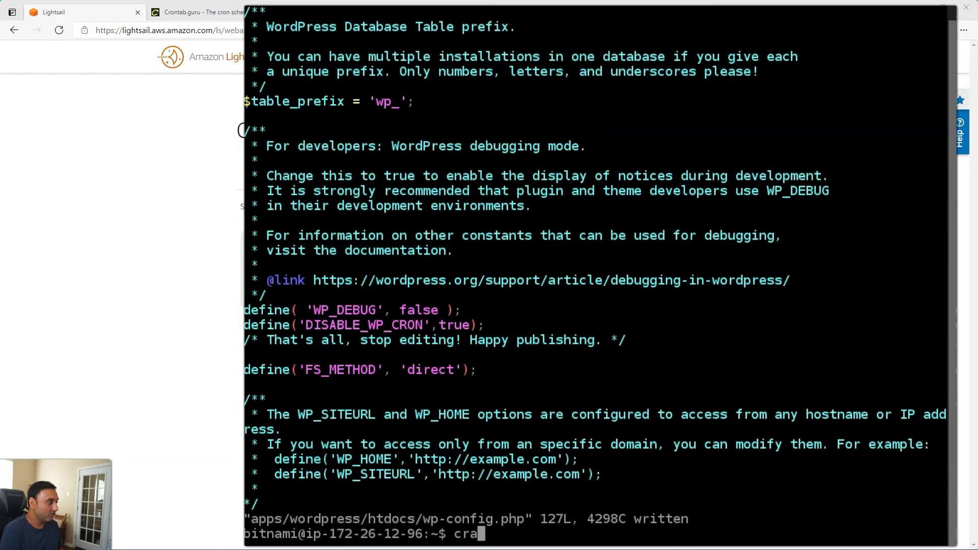
type("b")
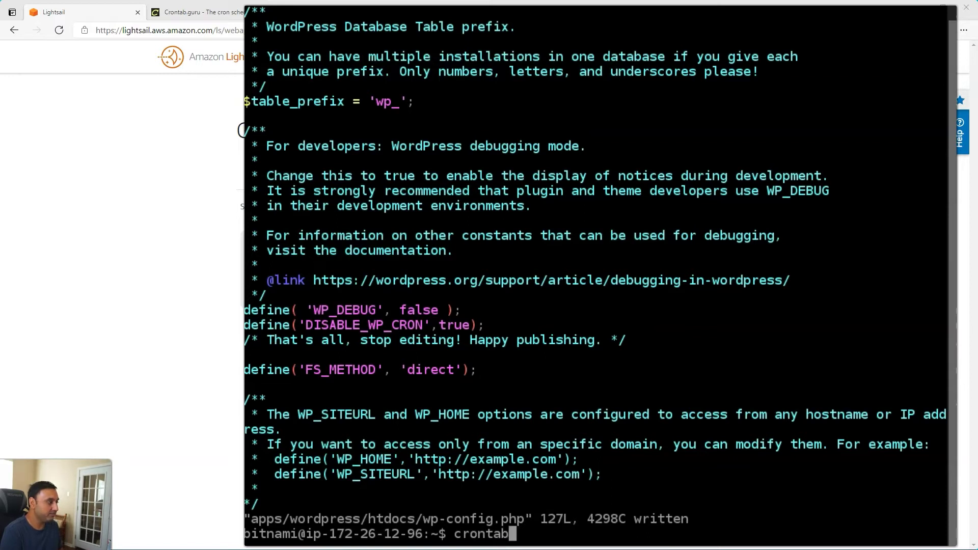
type(" -e")
key("Return")
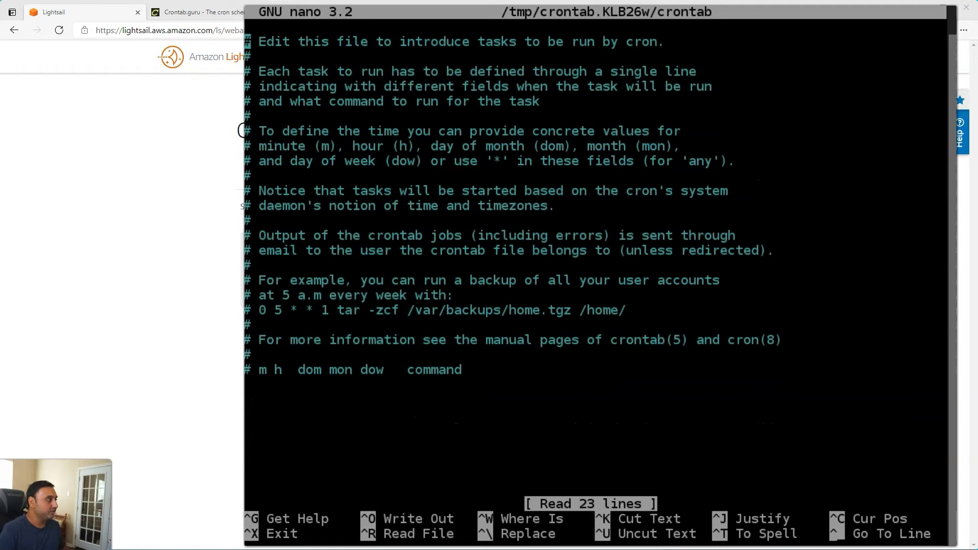
key("Down")
key("Down")
key("Down")
key("Down")
key("Down")
key("Down")
key("Down")
key("Down")
key("Down")
key("Down")
key("Down")
key("Down")
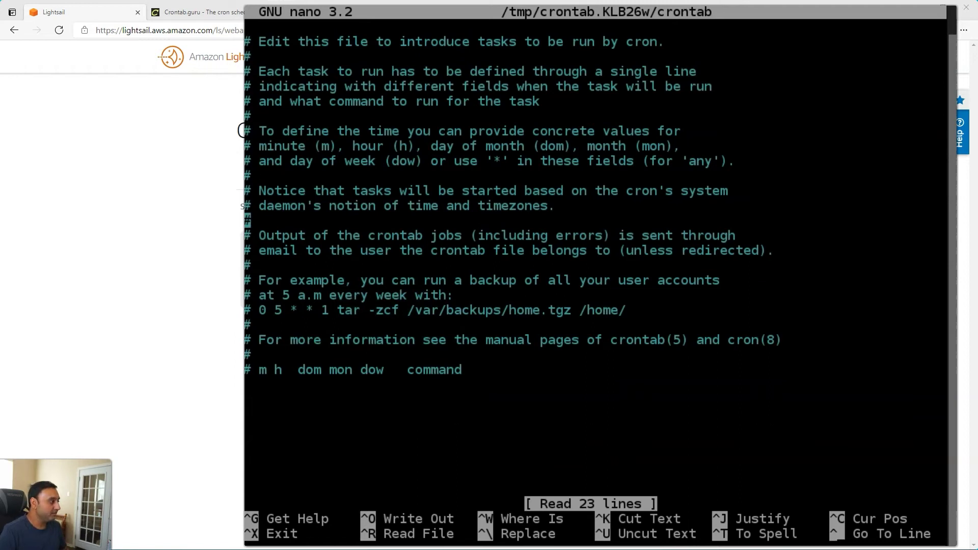
key("Down")
key("Down")
key("Down")
key("Down")
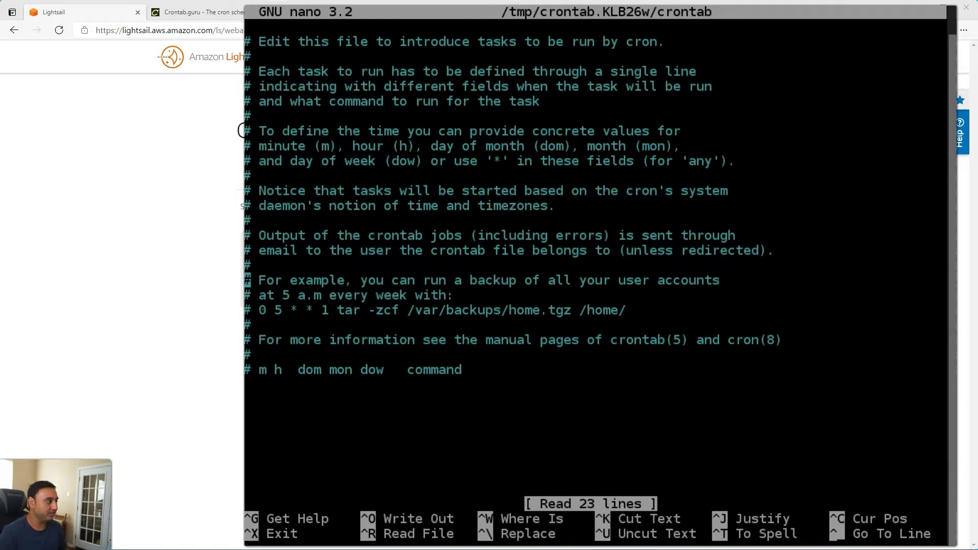
key("Down")
key("Down")
key("Down")
key("Down")
key("Down")
key("Down")
key("Down")
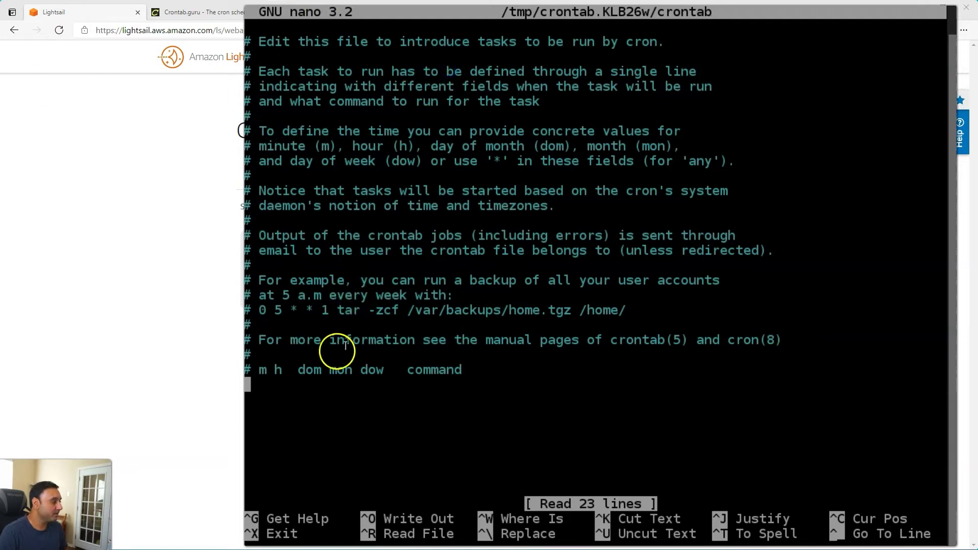
right_click(320, 393)
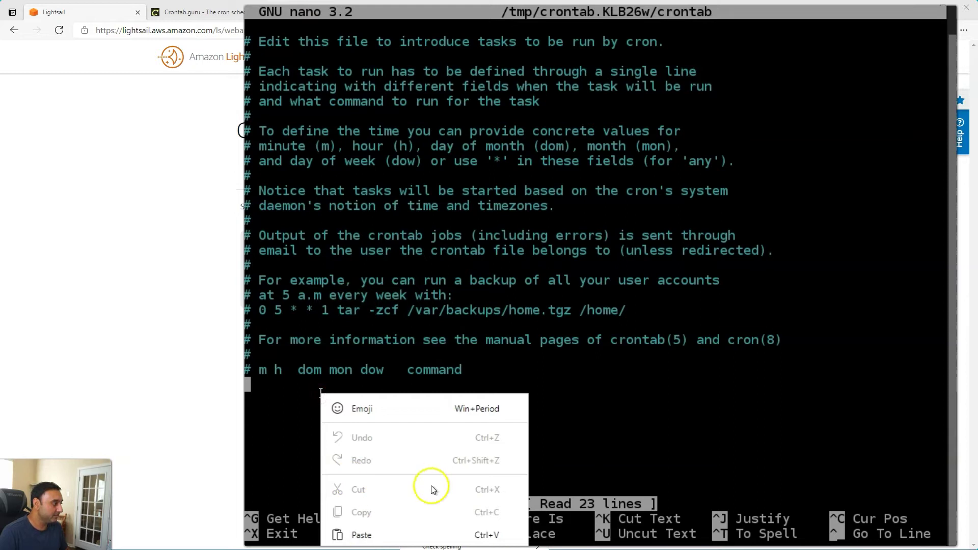
left_click(387, 535)
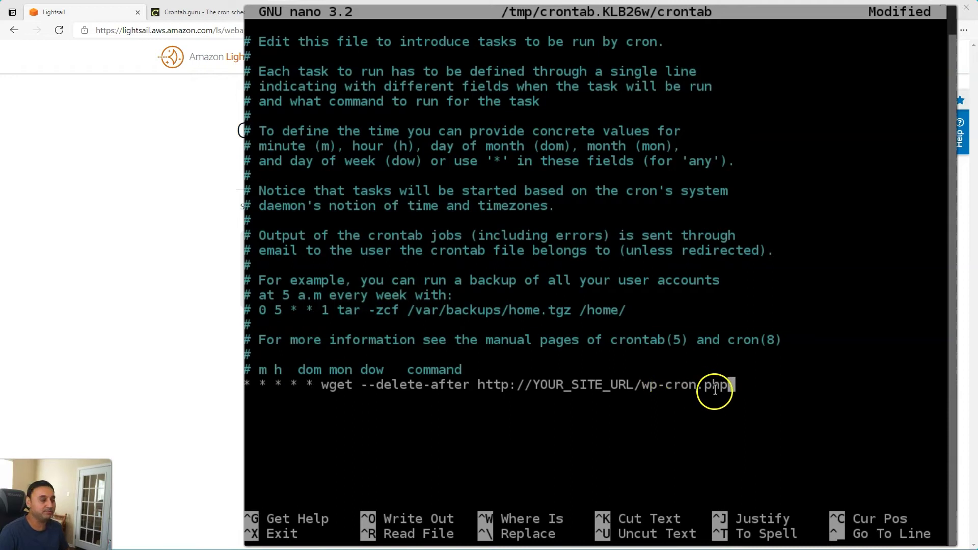
Delete the YOUR_SITE_URL placeholder from the wget URL.
key("Left")
key("Left")
key("Left")
key("Left")
key("Left")
key("Left")
key("Left")
key("Left")
key("Left")
key("Left")
key("Left")
key("Left")
key("Left")
key("Left")
key("Left")
key("Left")
key("Left")
key("Left")
key("Left")
key("Left")
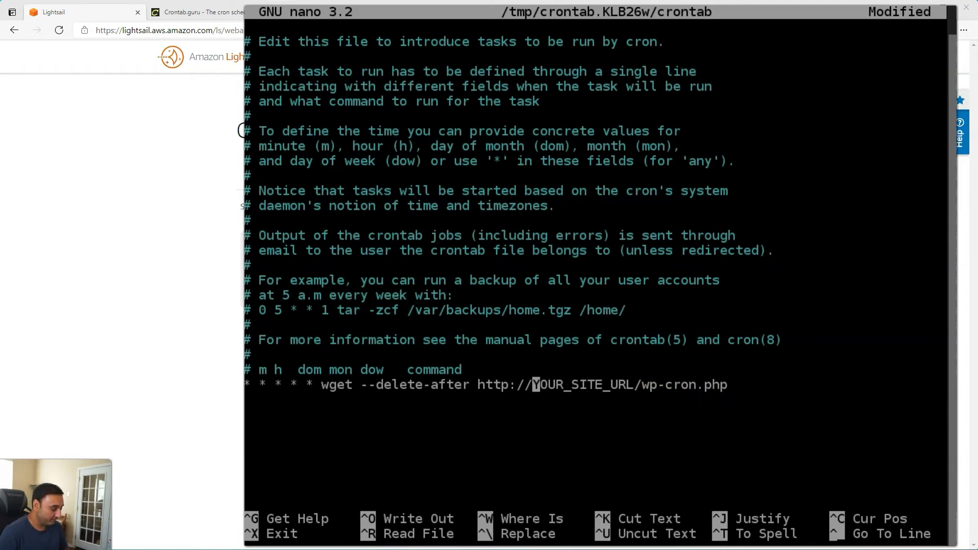
key("Right")
key("Right")
key("Right")
key("Right")
key("Right")
key("Right")
key("Right")
key("Right")
key("Right")
key("Right")
key("Right")
key("Right")
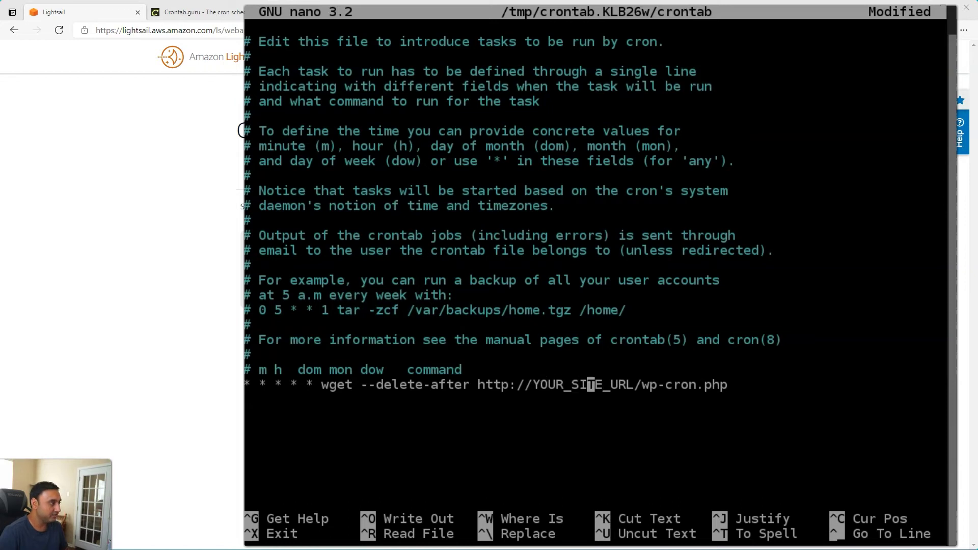
key("BackSpace")
key("BackSpace")
key("BackSpace")
key("BackSpace")
key("BackSpace")
key("BackSpace")
key("BackSpace")
key("BackSpace")
key("BackSpace")
key("BackSpace")
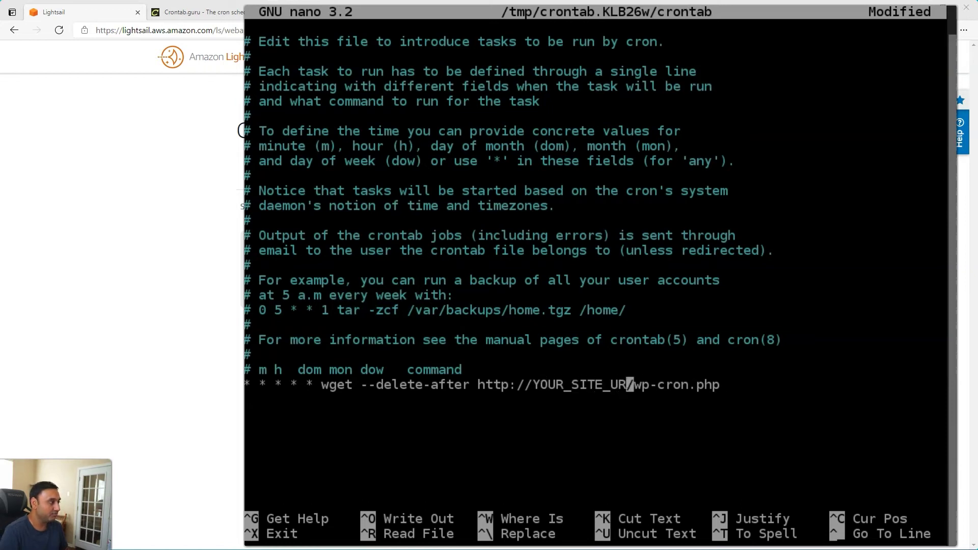
key("BackSpace")
key("BackSpace")
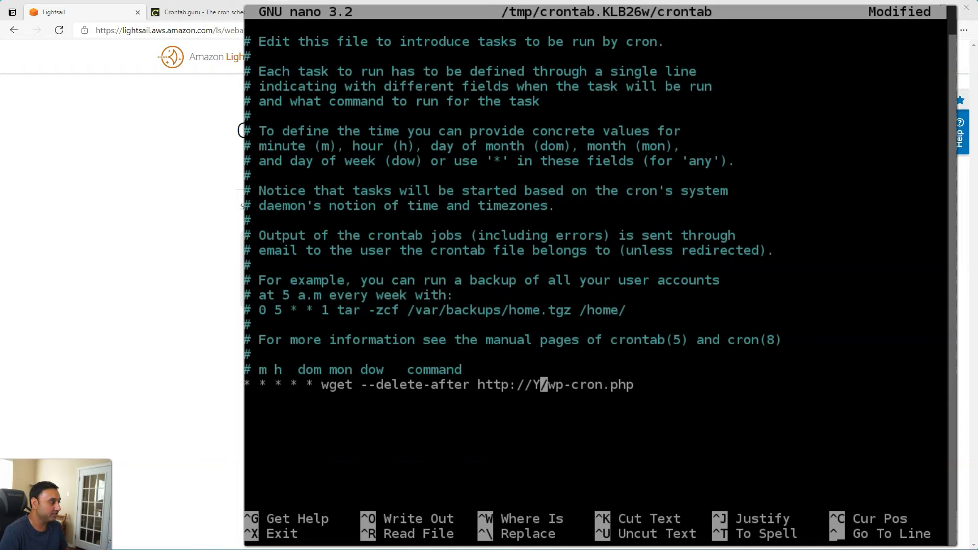
key("BackSpace")
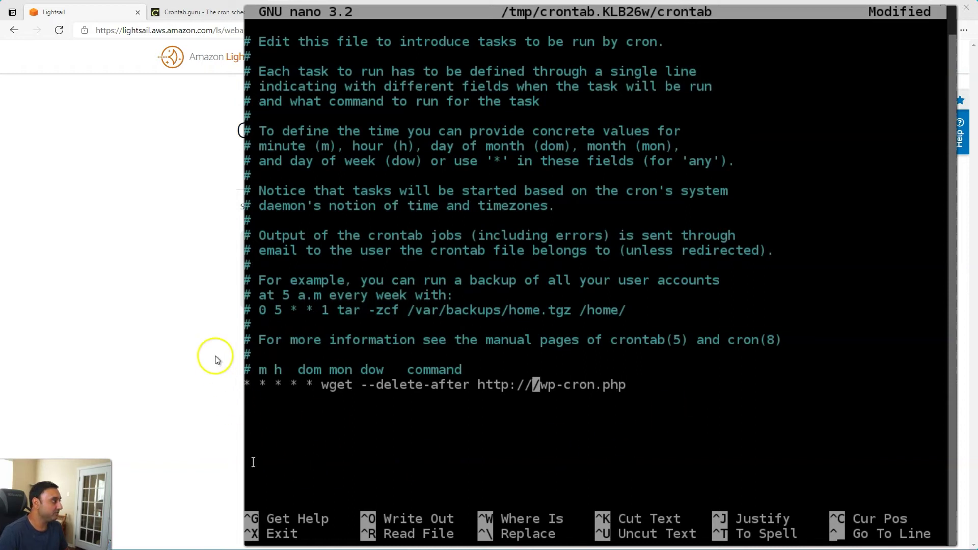
Copy the instance IP 52.55.241.245 from the Lightsail page into the URL, then exit nano.
left_click(184, 311)
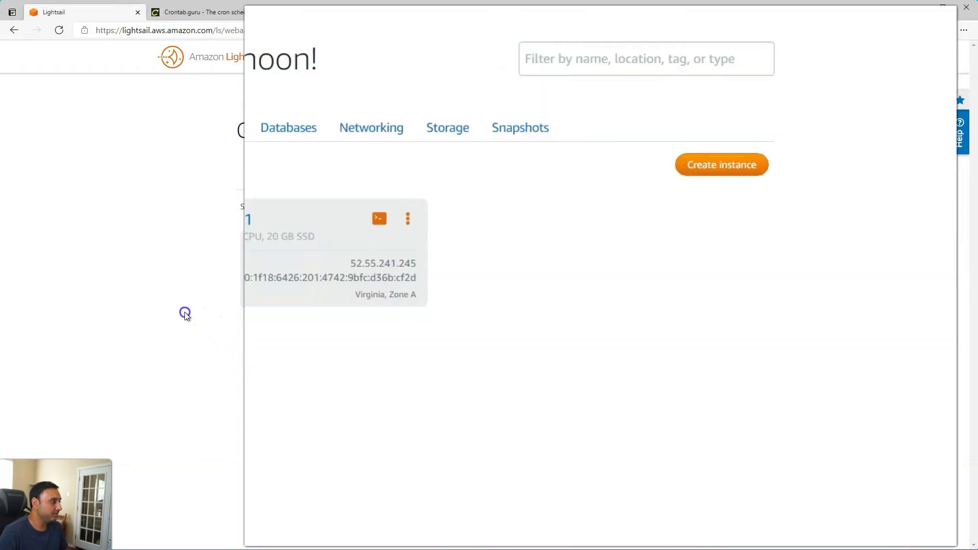
double_click(390, 262)
key("ctrl+c")
left_click(511, 327)
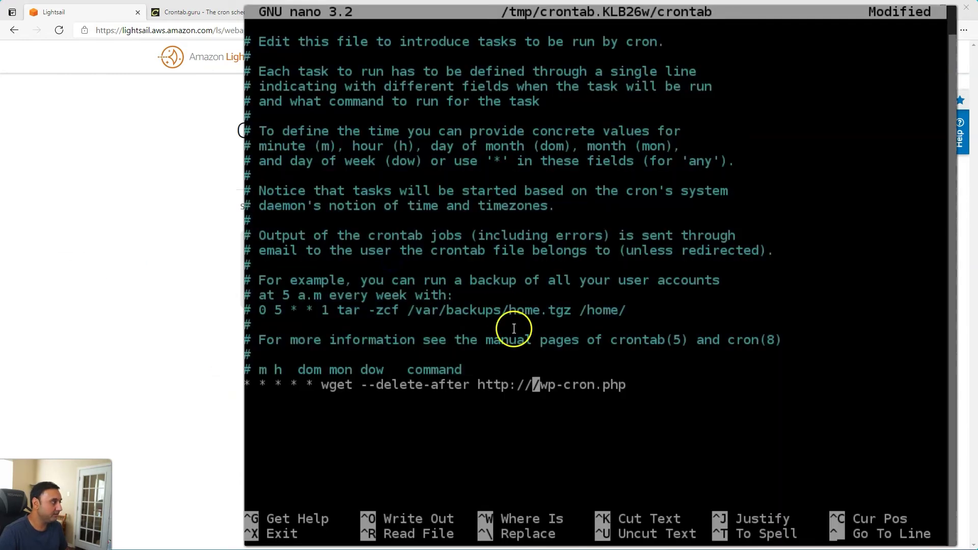
right_click(533, 390)
left_click(533, 222)
key("Right")
key("Right")
key("Right")
key("Right")
key("Right")
key("Right")
key("Right")
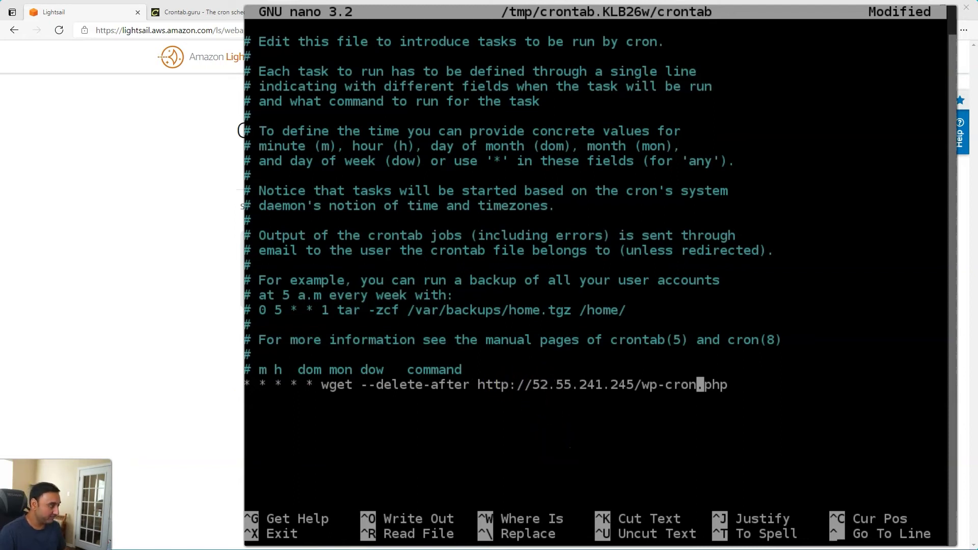
key("ctrl+x")
Save the crontab and list it with crontab -l to confirm the wget entry, then go to crontab.guru.
key("y")
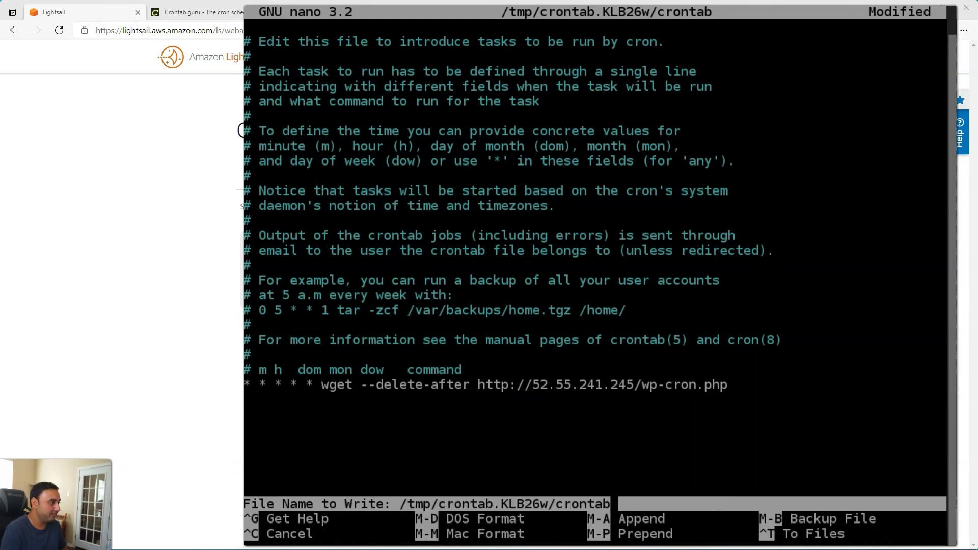
key("Return")
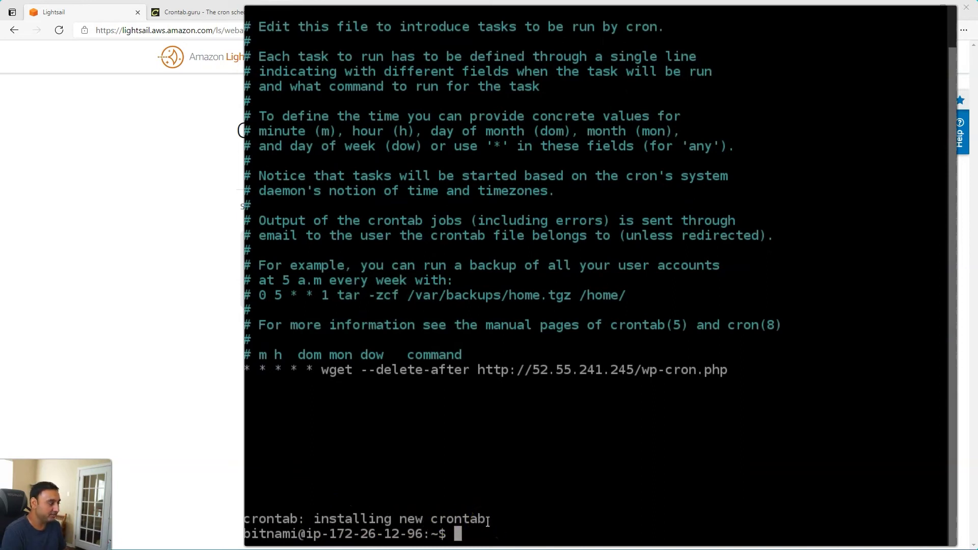
type("cront")
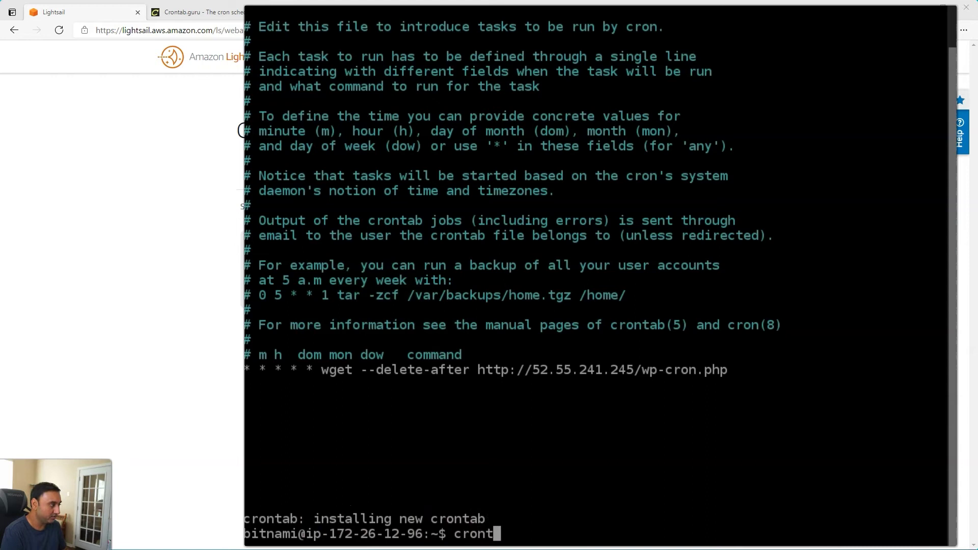
type("ab -l")
key("Return")
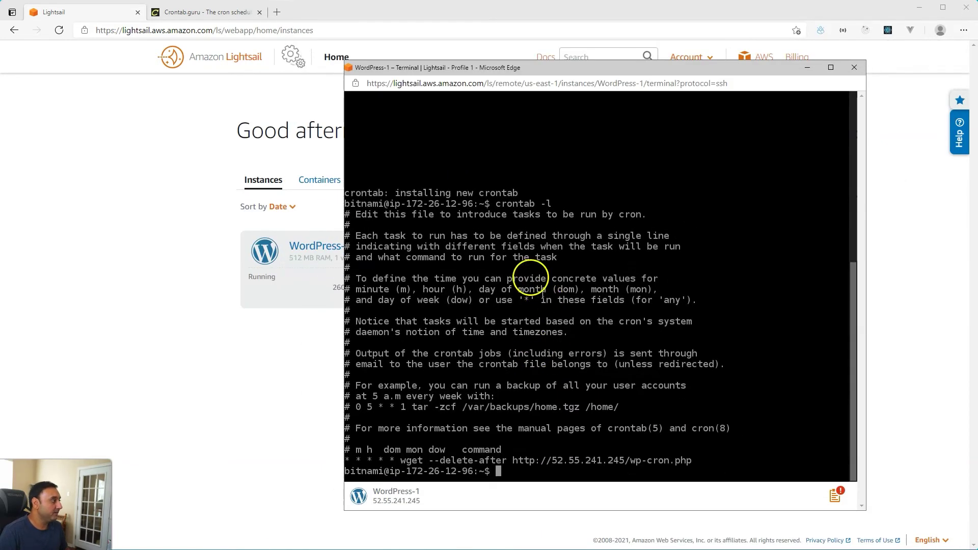
left_click(185, 11)
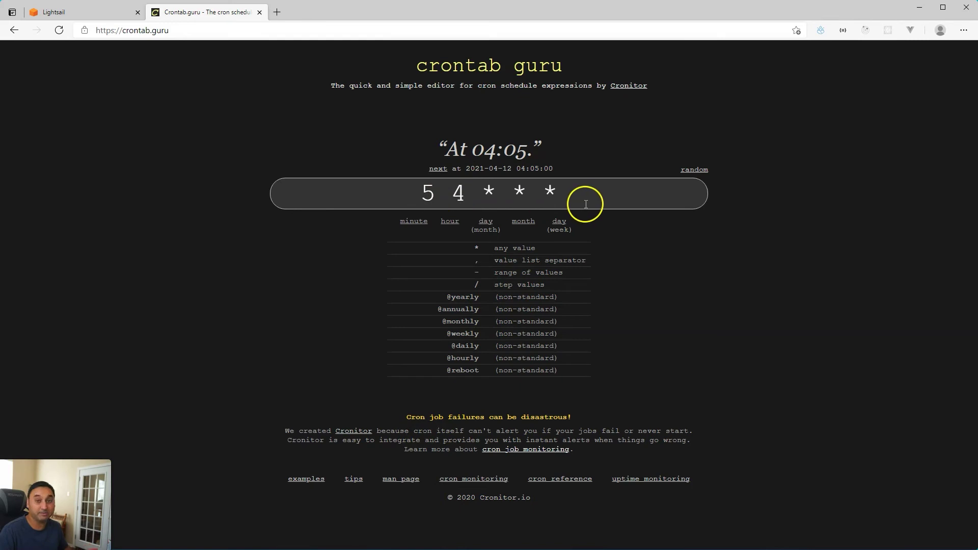
Change the crontab.guru expression from 5 4 * * * to */15 * * * * and select it.
left_click(428, 192)
key("End")
key("Left")
key("Left")
key("Left")
key("Left")
key("Left")
key("Left")
key("Left")
key("Left")
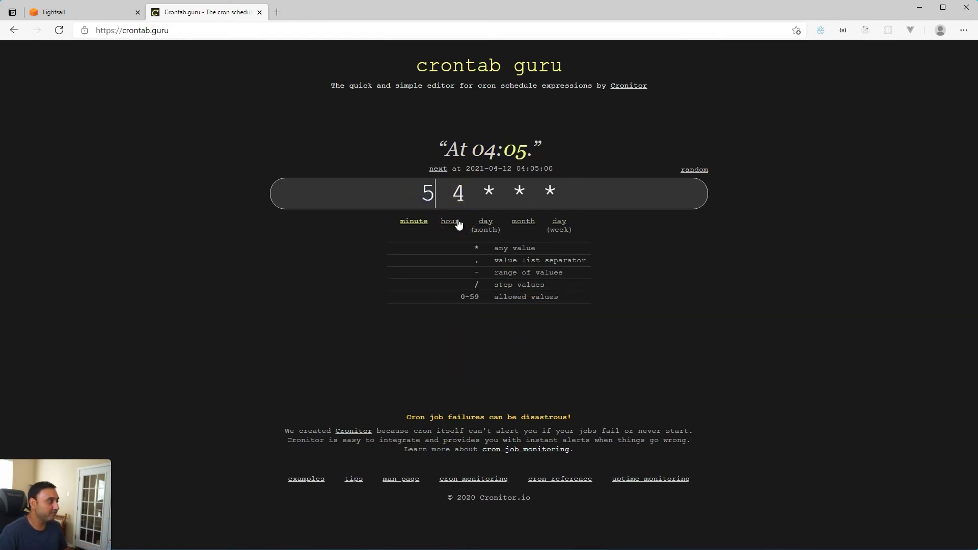
key("Right")
key("Right")
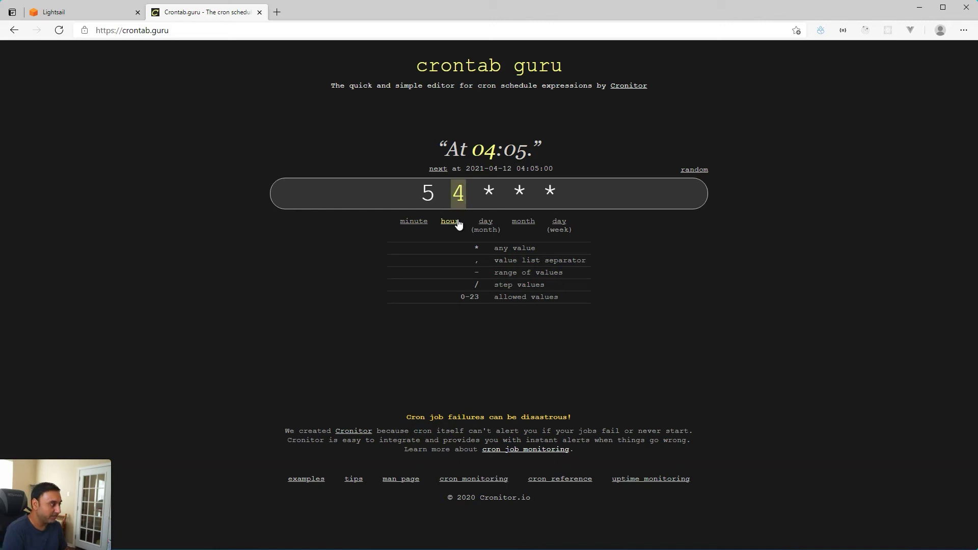
key("BackSpace")
type("*")
key("Left")
key("Left")
key("Left")
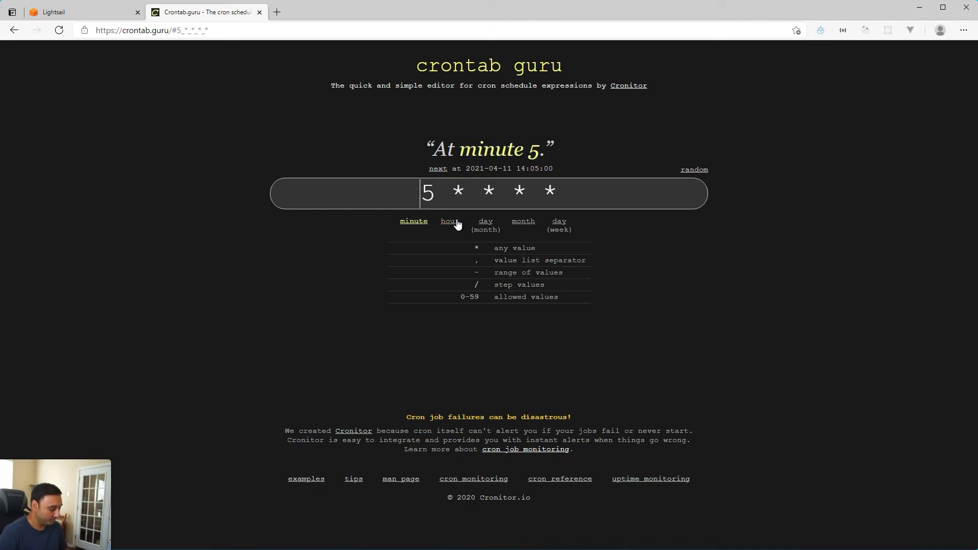
type("*/")
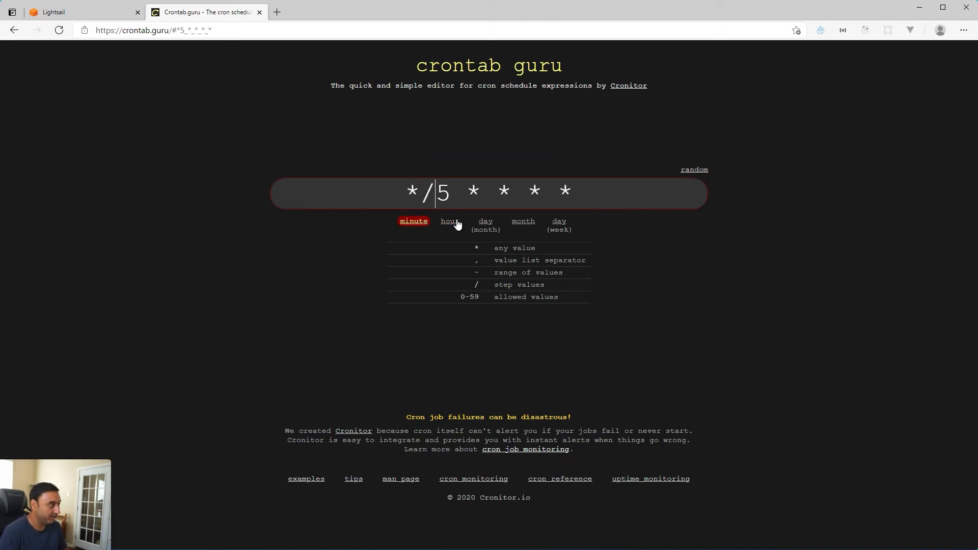
type("1")
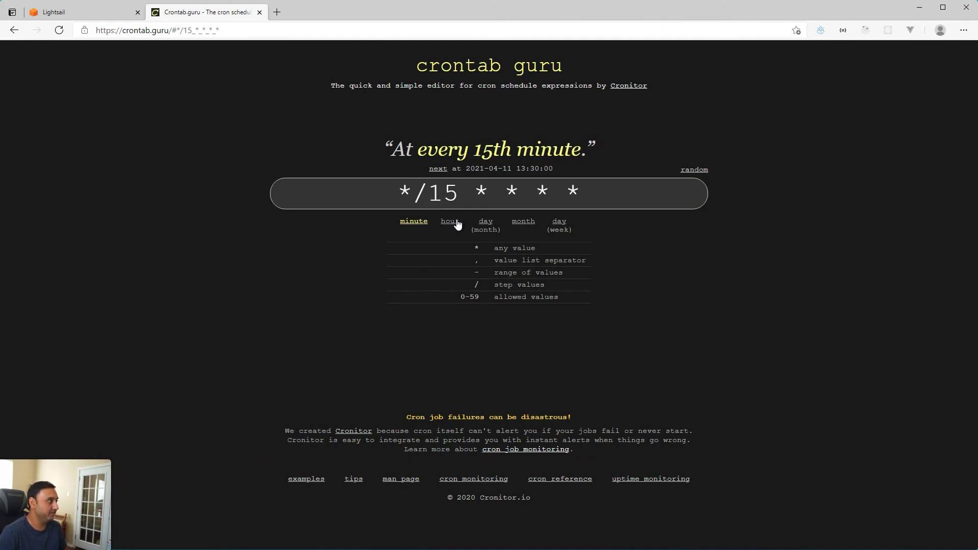
key("Right")
key("Left")
key("Left")
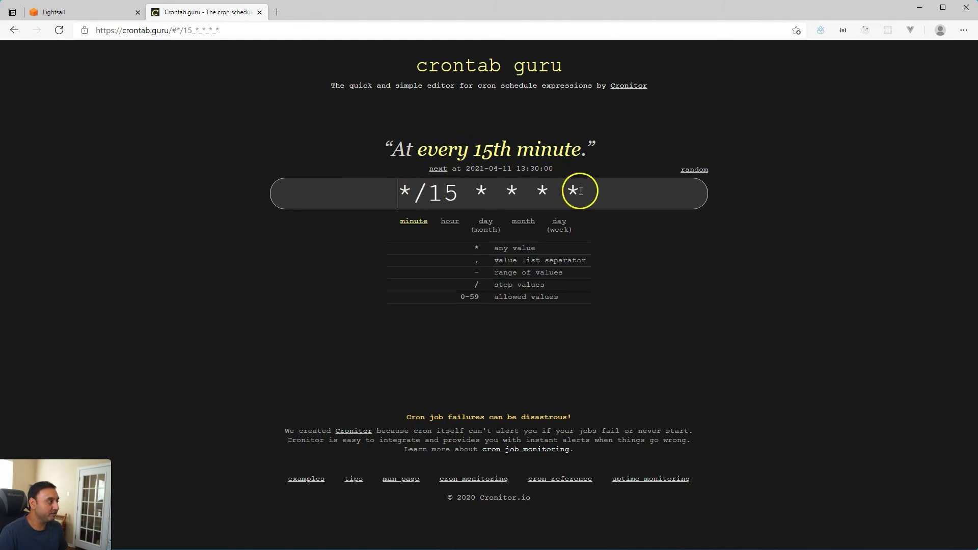
left_click_drag(386, 193, 586, 194)
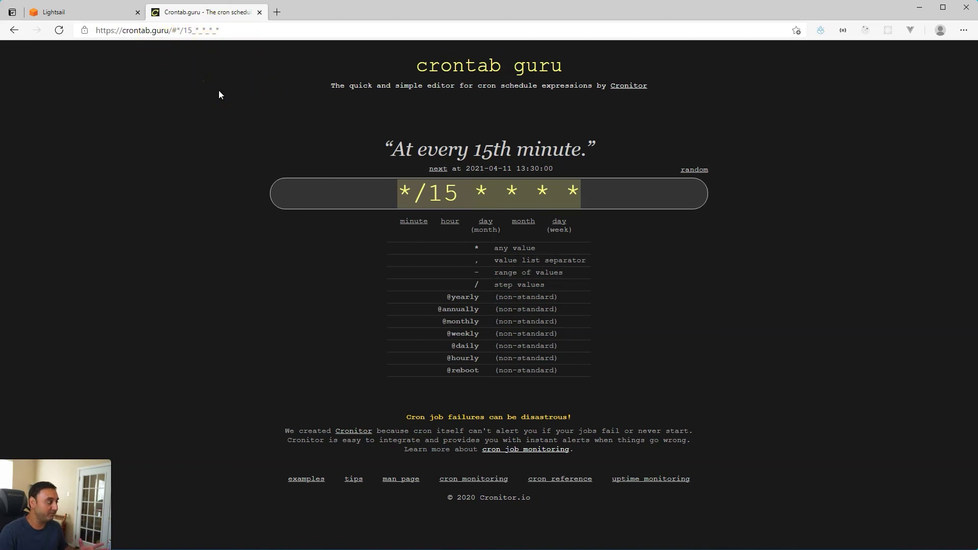
Switch back to the Lightsail tab listing the running WordPress-1 instance at 52.55.241.245.
left_click(102, 12)
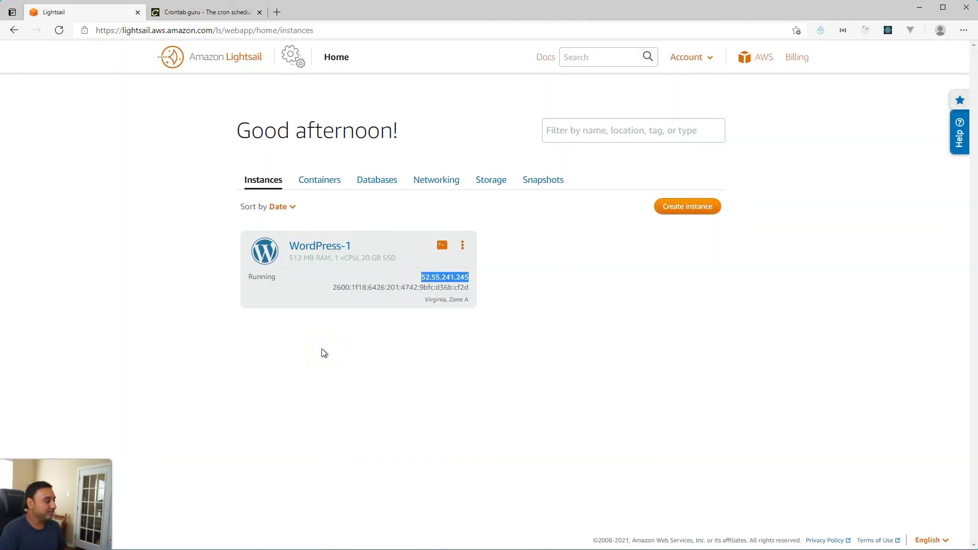